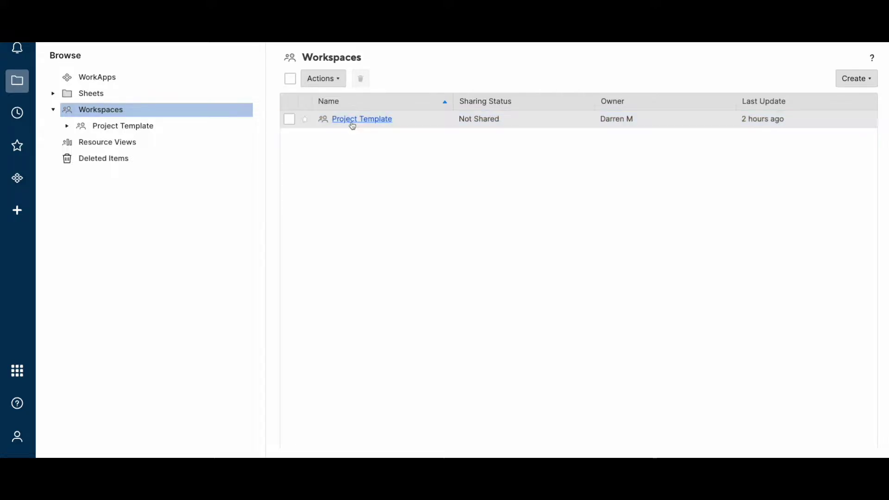
Open the Project folder in Project Template and widen the Name column to show full item names
left_click(66, 126)
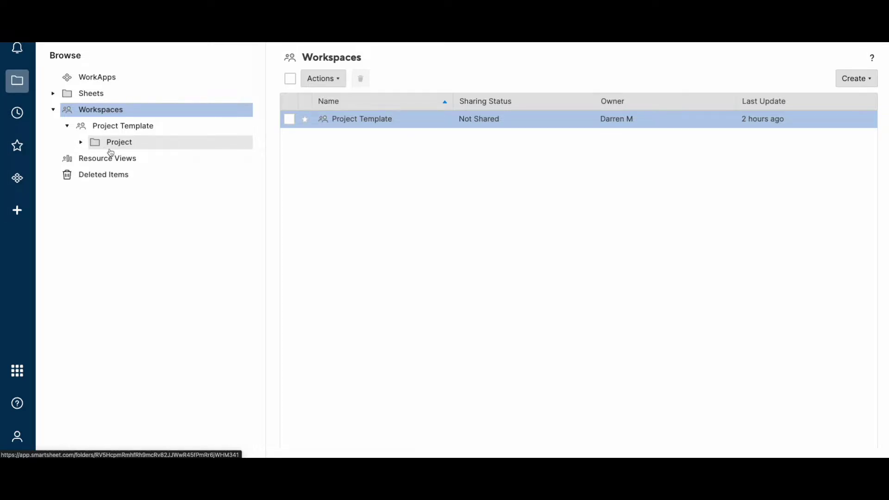
left_click(372, 121)
left_click(354, 119)
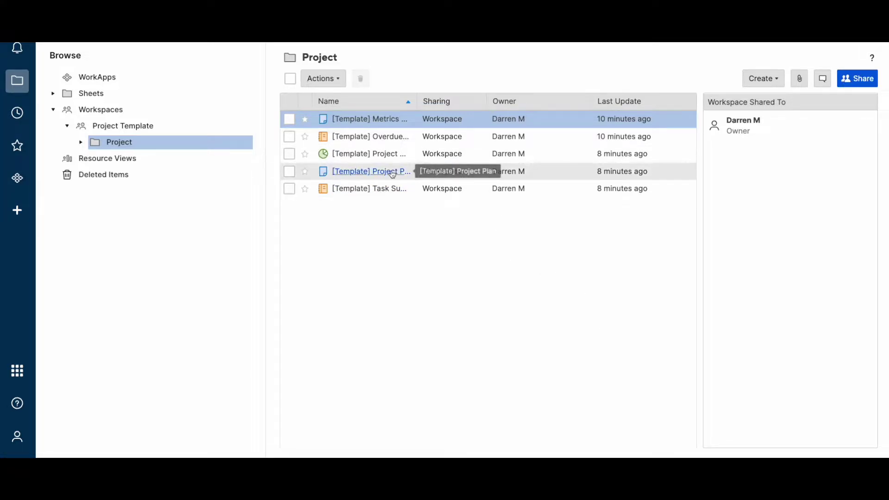
left_click_drag(419, 102, 536, 102)
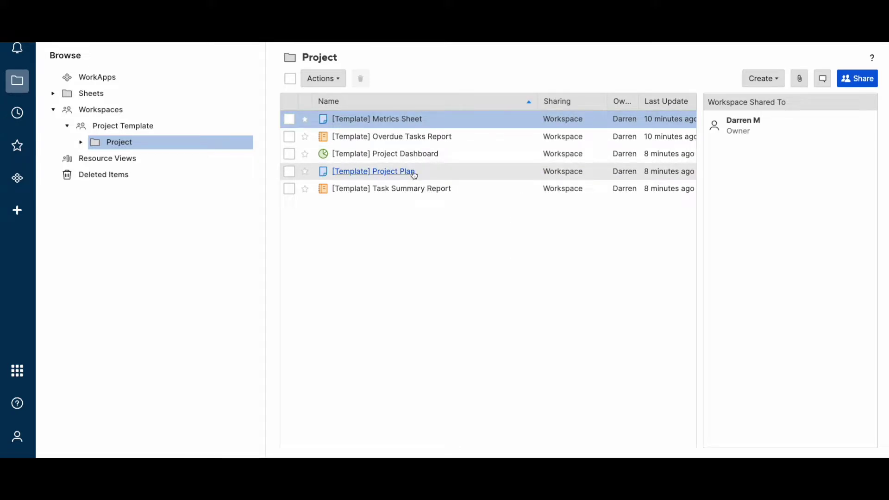
Open the [Template] Metrics Sheet, showing Not Started 11, In Progress 0 and Complete 0
left_click(412, 126)
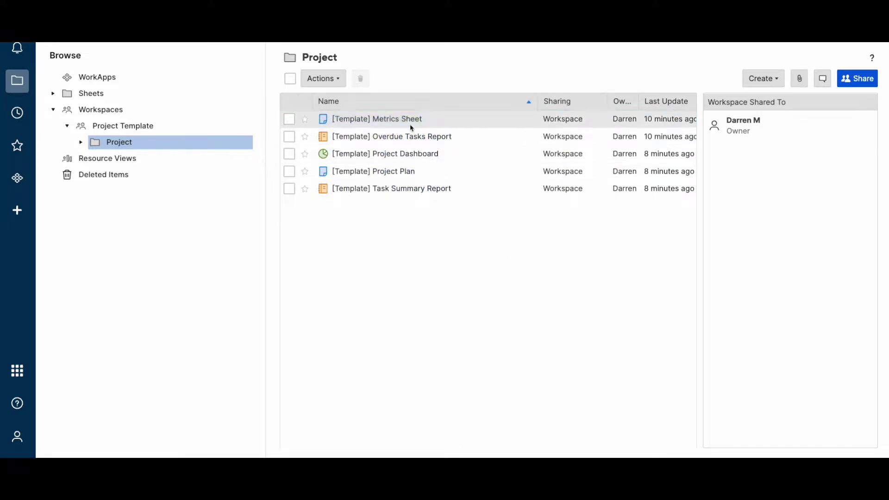
left_click(424, 121)
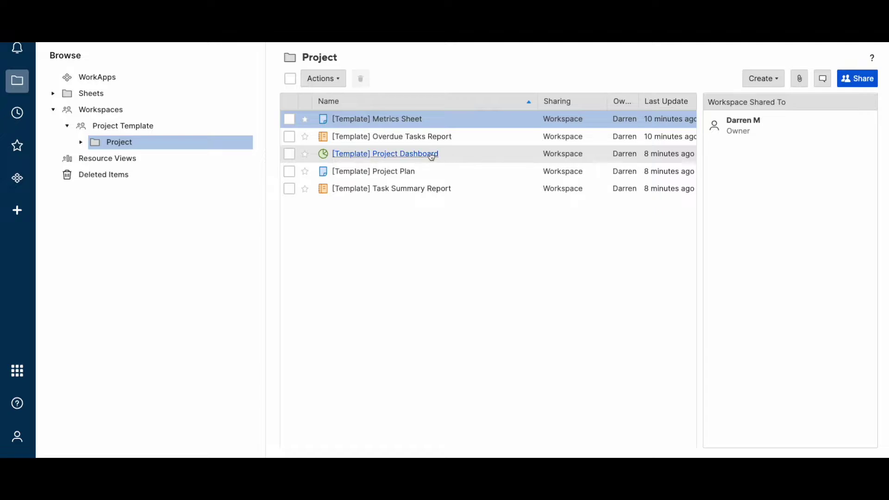
left_click(391, 124)
left_click(409, 126)
left_click(408, 123)
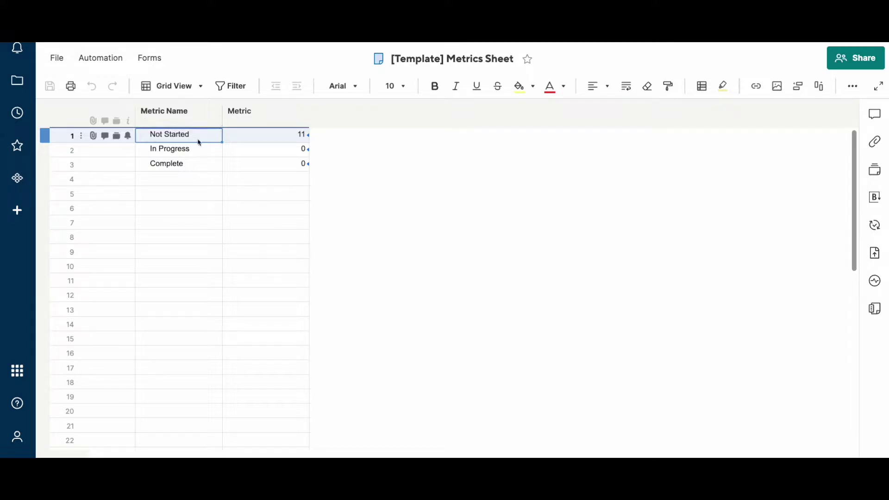
left_click(296, 139)
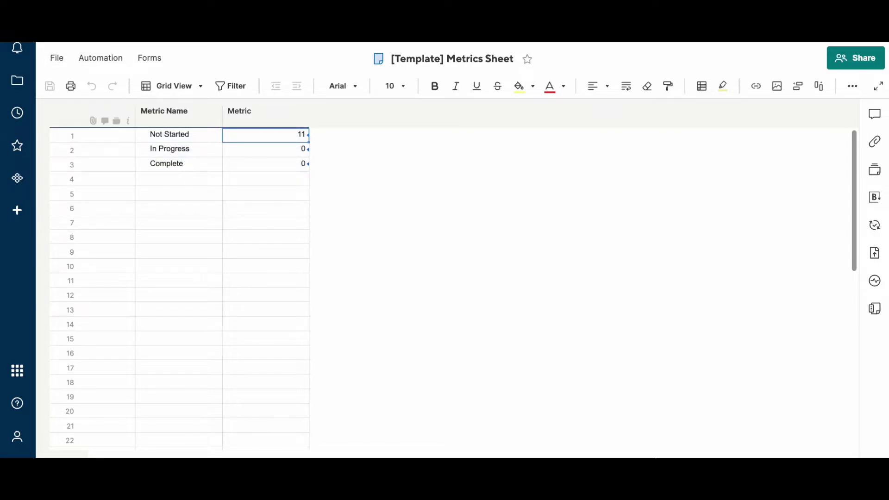
left_click(17, 80)
left_click(424, 153)
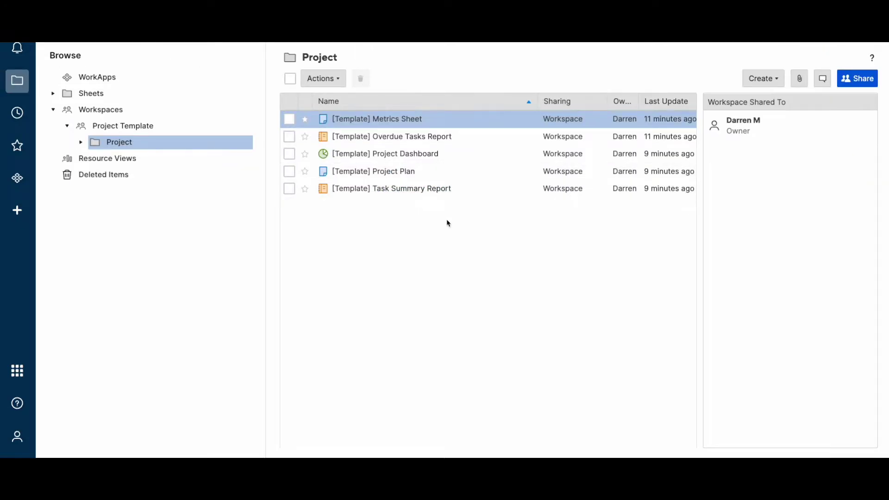
Use Save as New on the Project Template workspace, replacing its name with 'Store #1'
right_click(126, 144)
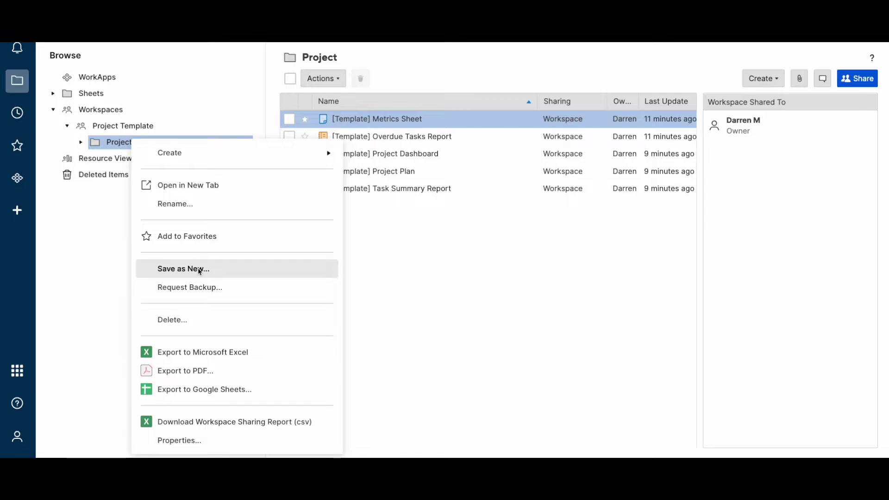
left_click(115, 130)
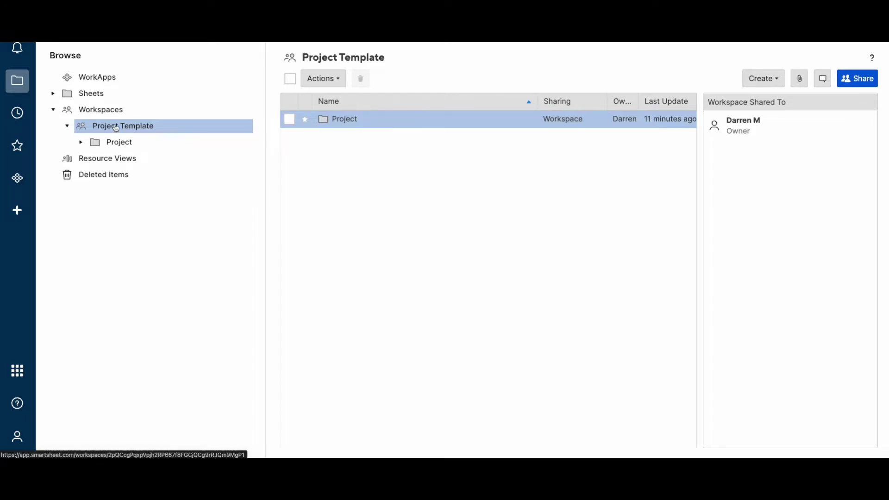
right_click(116, 128)
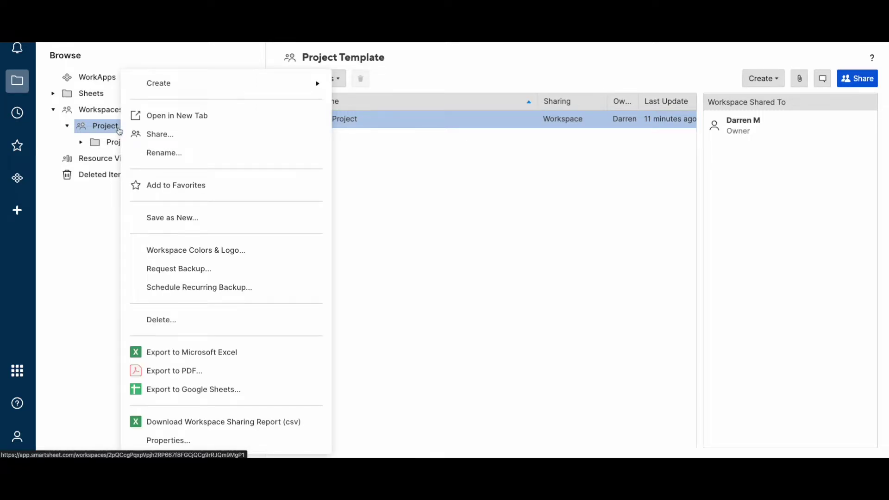
left_click(188, 219)
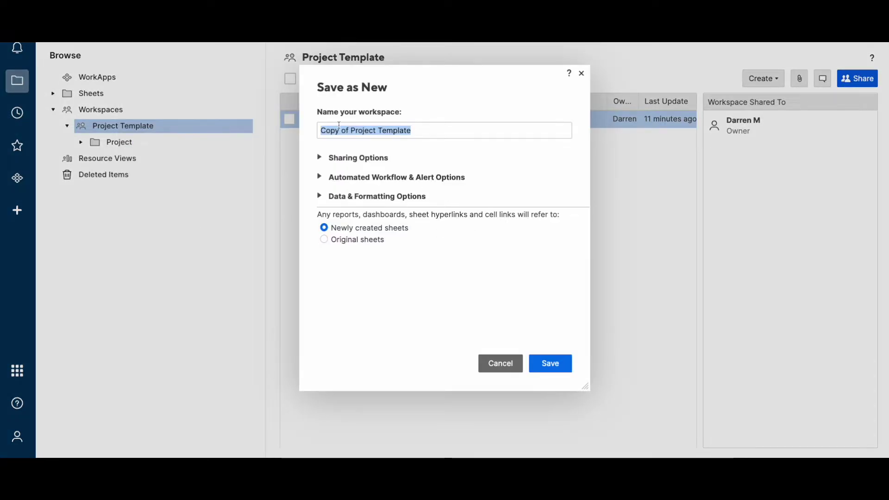
left_click_drag(348, 130, 311, 126)
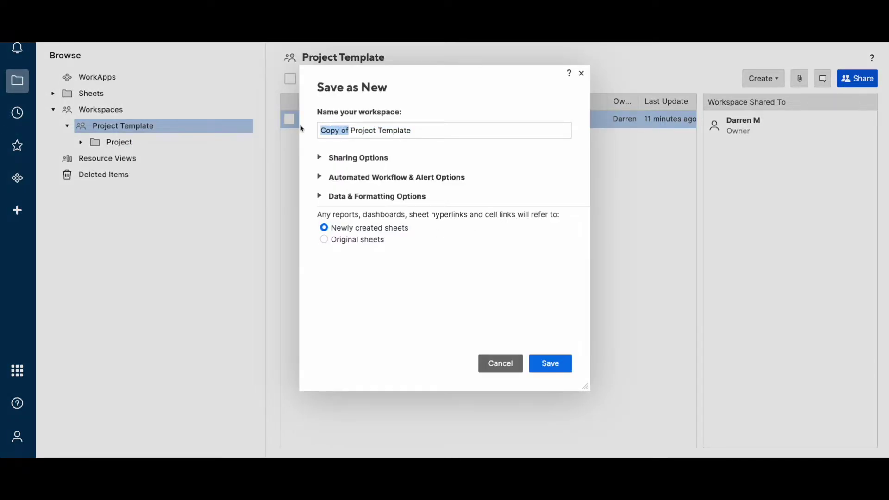
left_click_drag(425, 133, 310, 131)
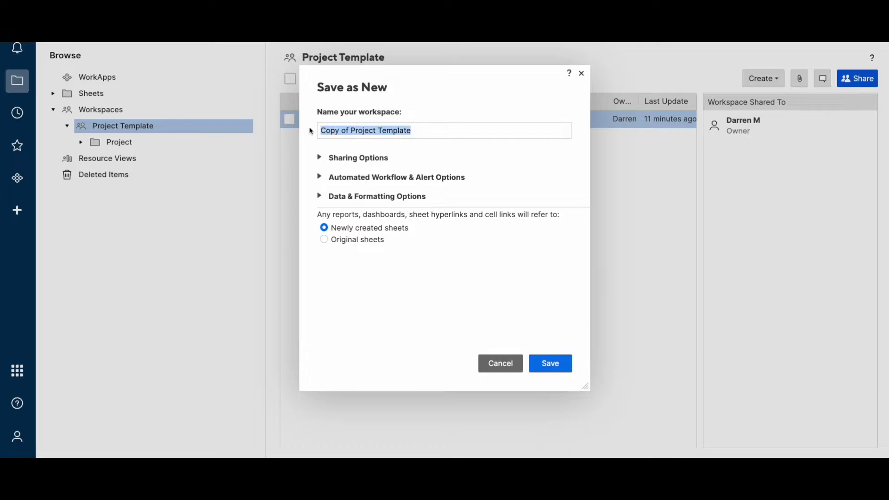
type("Stor")
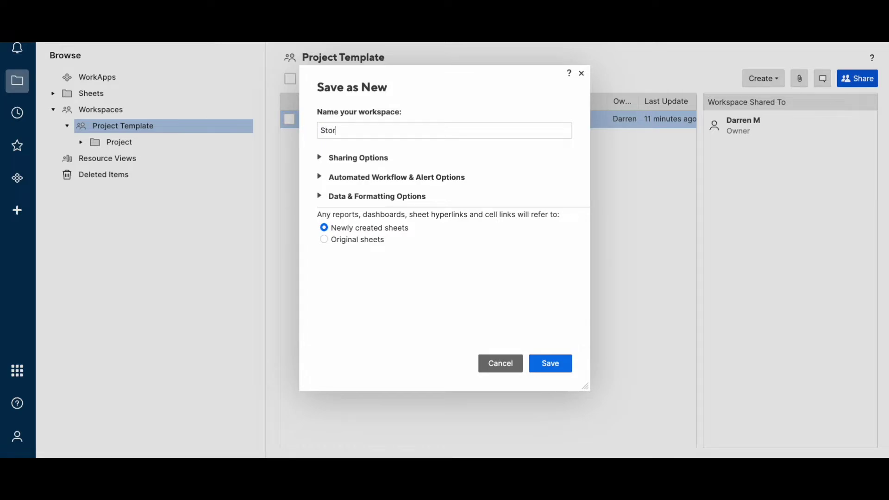
type("e #1")
left_click(550, 362)
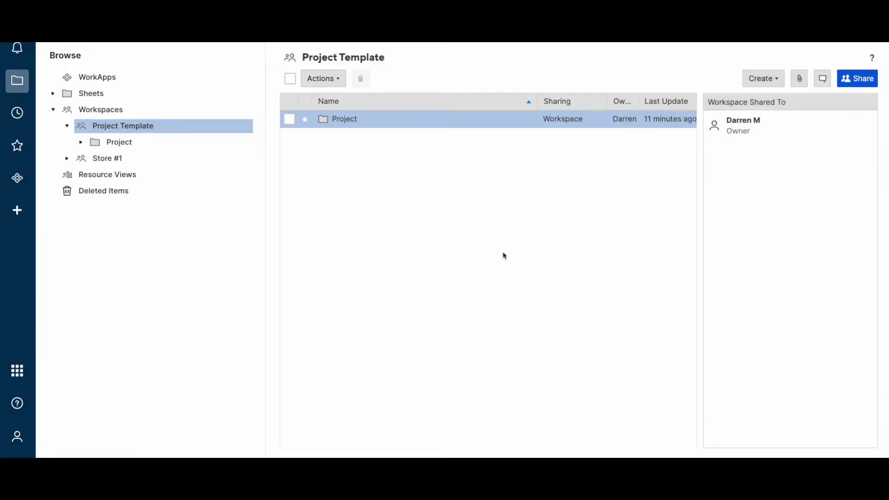
In Store #1's Project folder, retitle the [Template] Project Plan sheet 'Store #1 Project Plan'
left_click(78, 160)
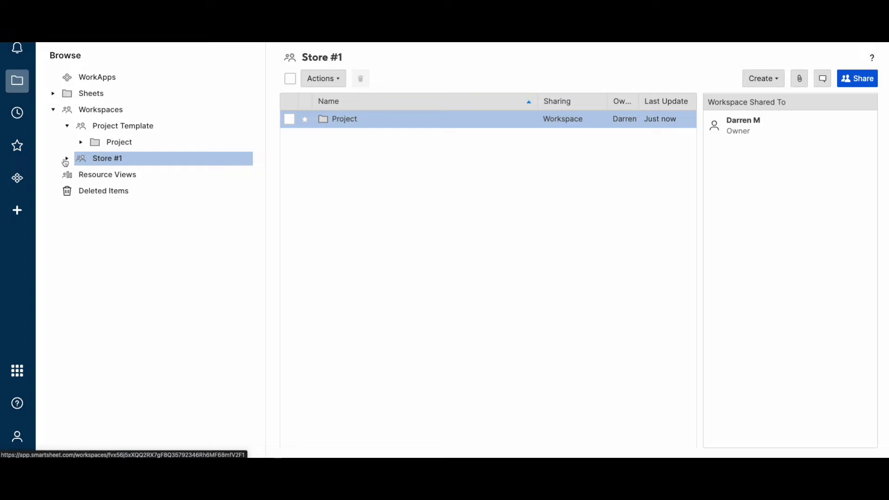
left_click(342, 120)
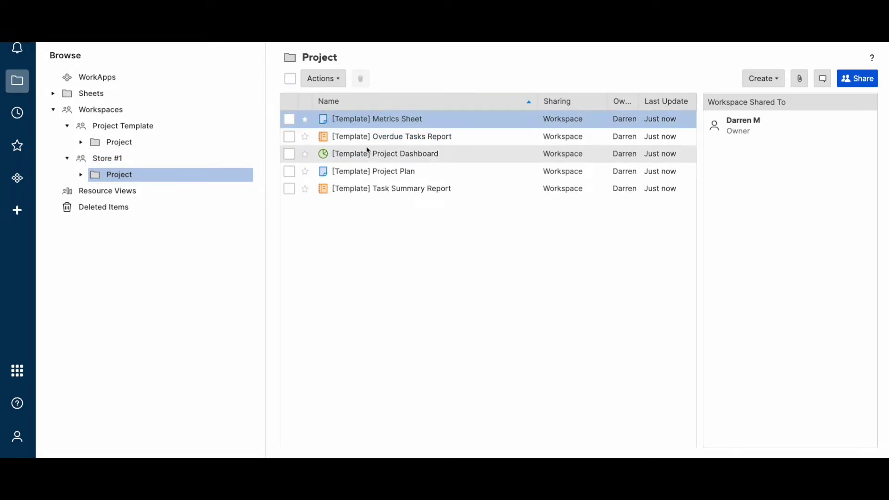
left_click(372, 171)
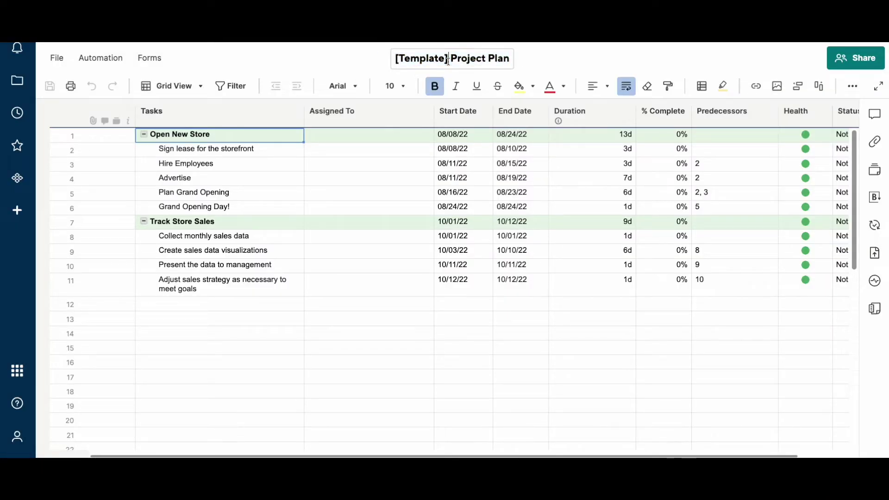
left_click_drag(447, 59, 398, 59)
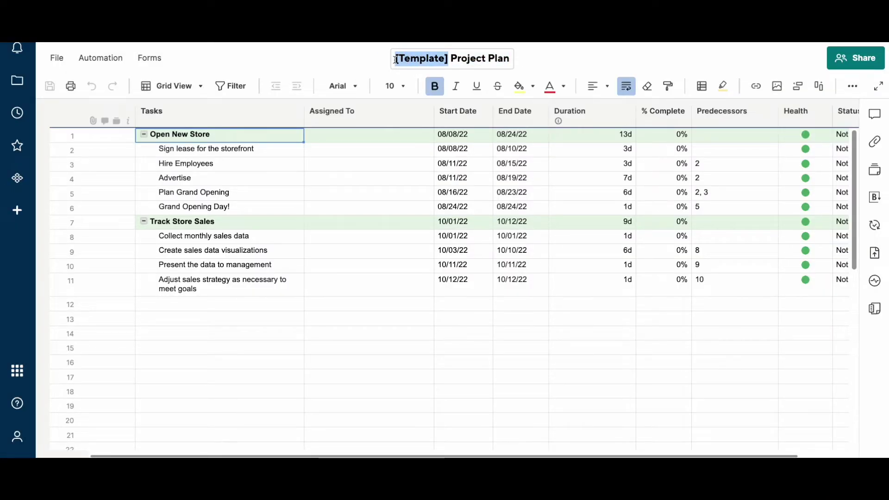
type("Store")
type(" #1")
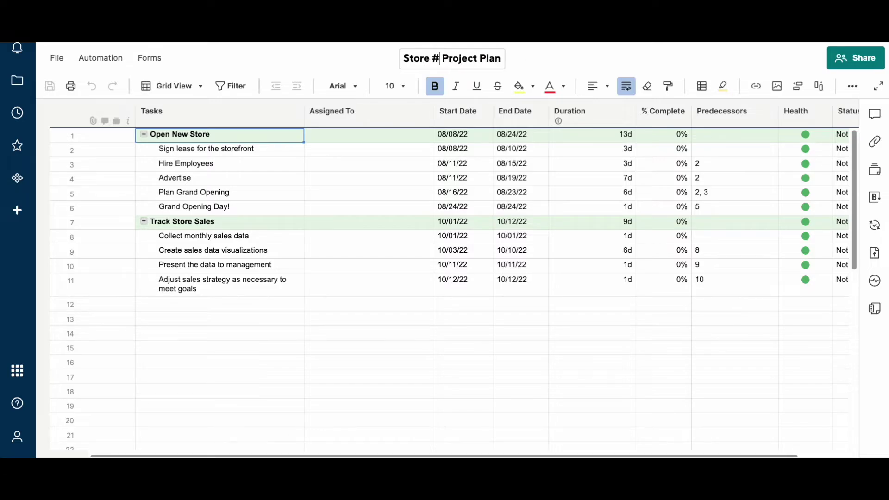
left_click(371, 73)
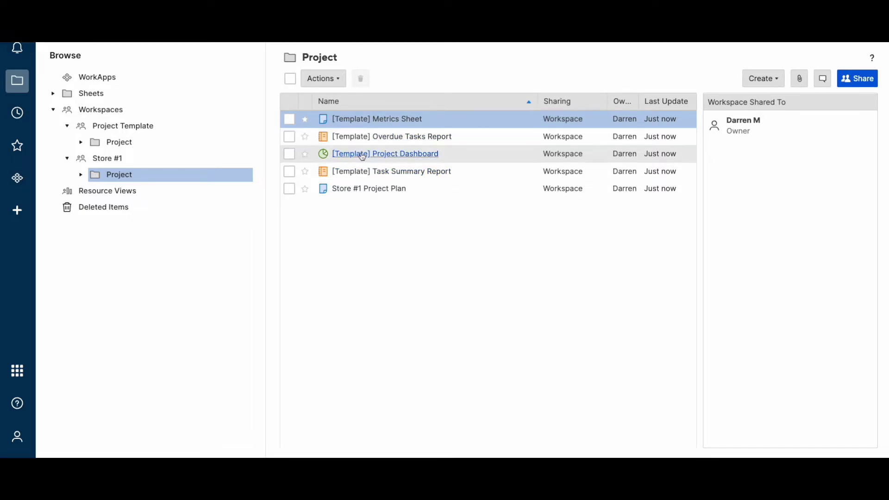
left_click(362, 155)
Rename the dashboard from [Template] to 'Store #1 Project Dashboard'
left_click(429, 59)
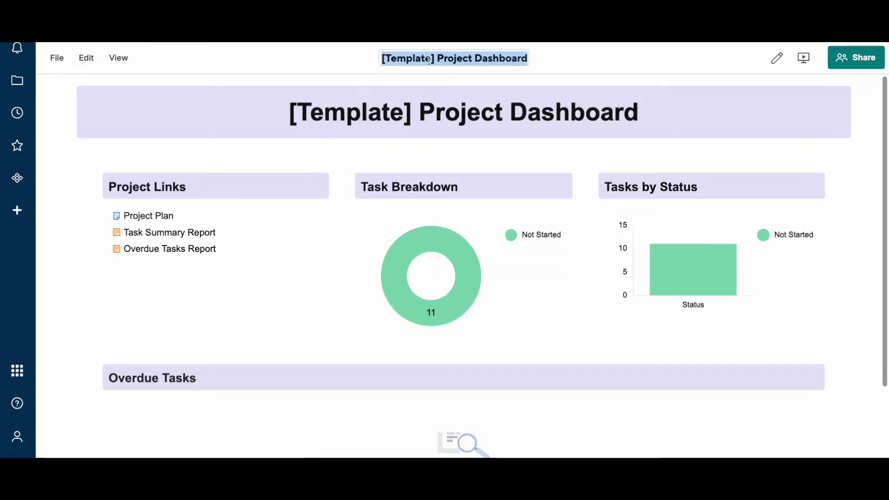
left_click_drag(434, 59, 374, 51)
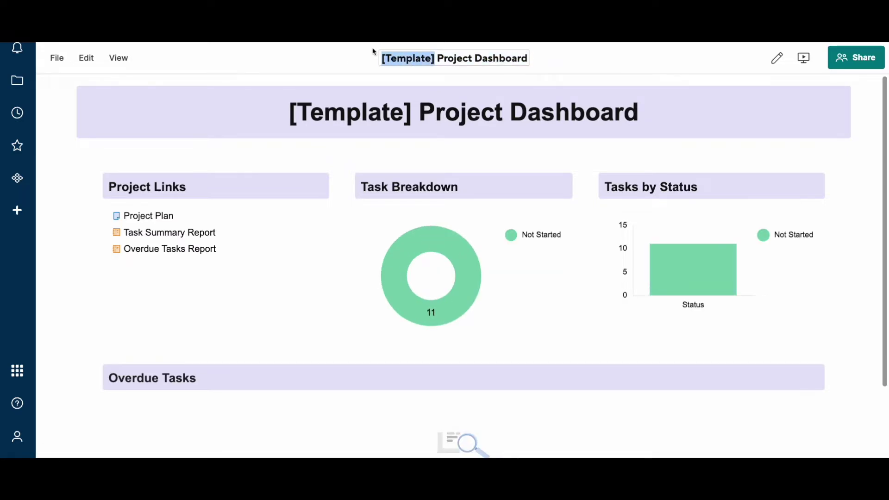
type("Store #1")
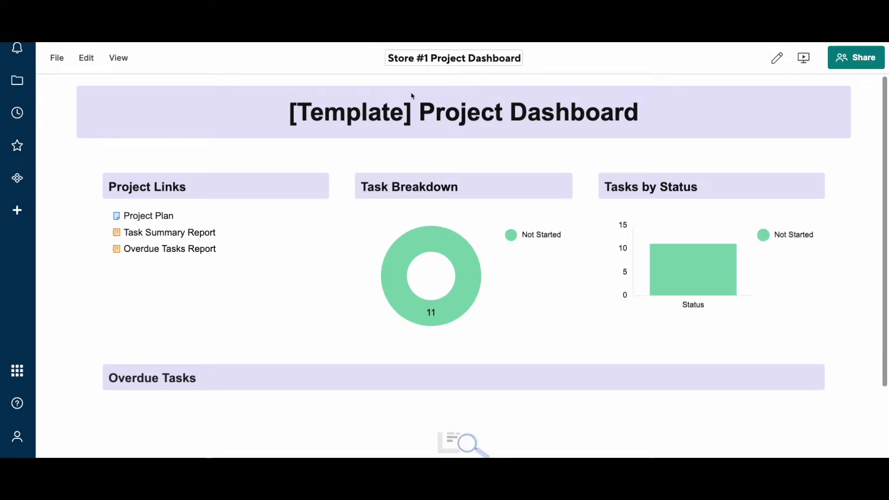
Change the dashboard's header Title widget to read 'Store #1 Project Dashboard'
left_click(777, 58)
left_click(394, 132)
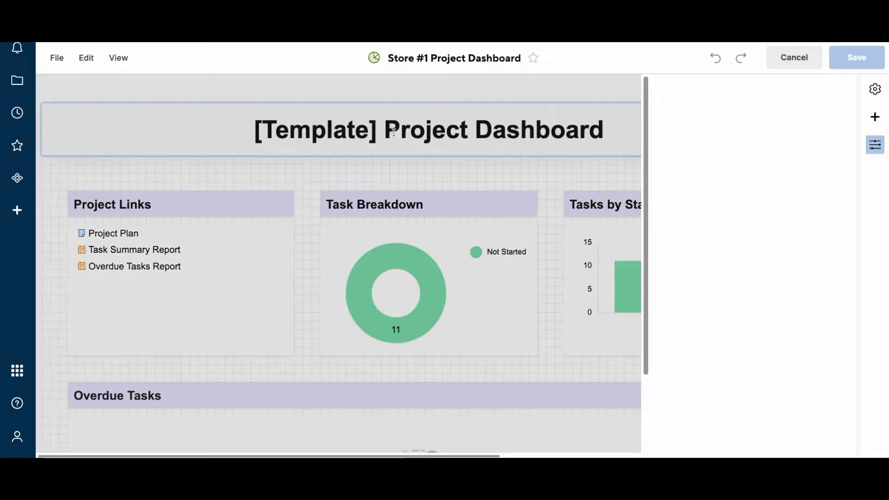
left_click_drag(374, 131, 237, 127)
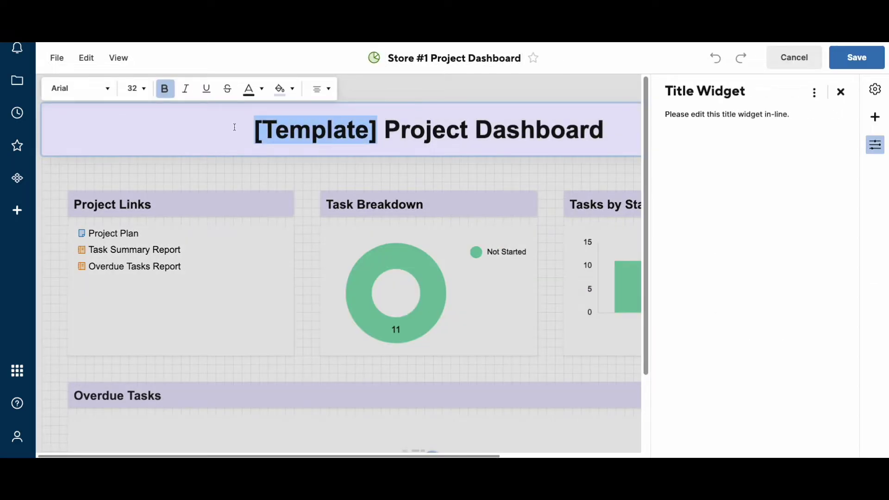
type("Store #1")
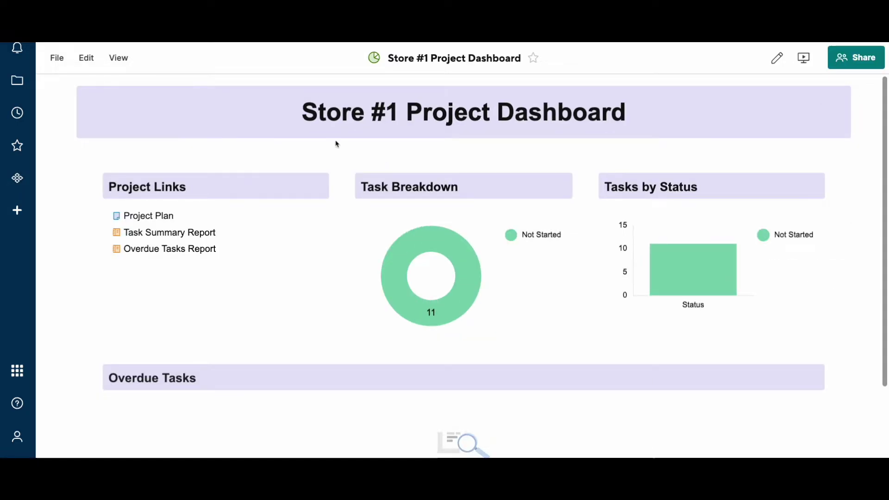
left_click(167, 224)
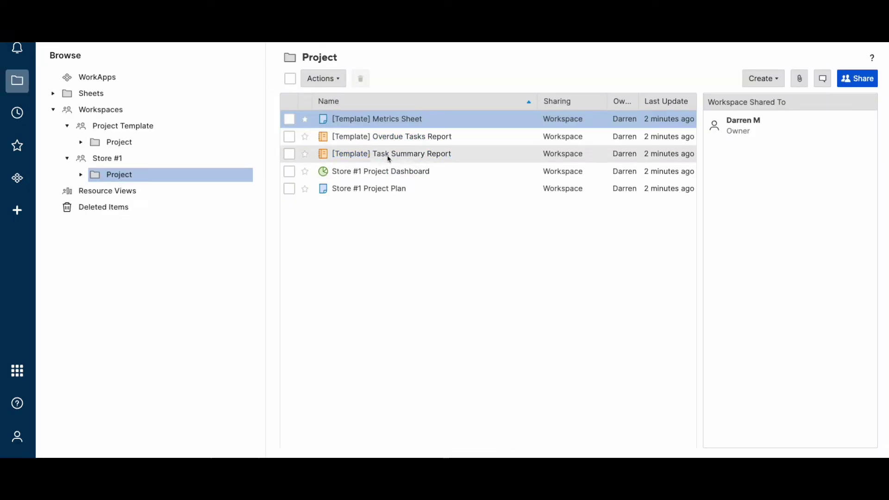
In Store #1 Project Plan, set Sign lease for the storefront to In Progress and Advertise to Complete
left_click(369, 188)
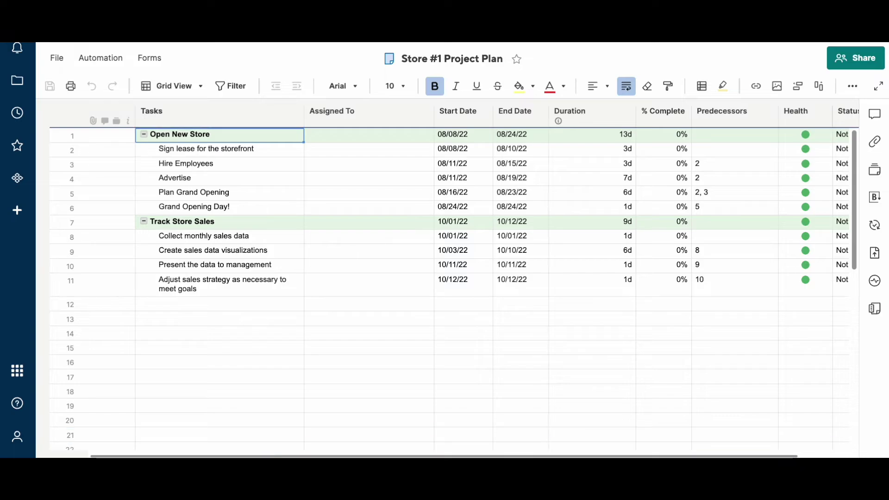
scroll(463, 283, "right", 2)
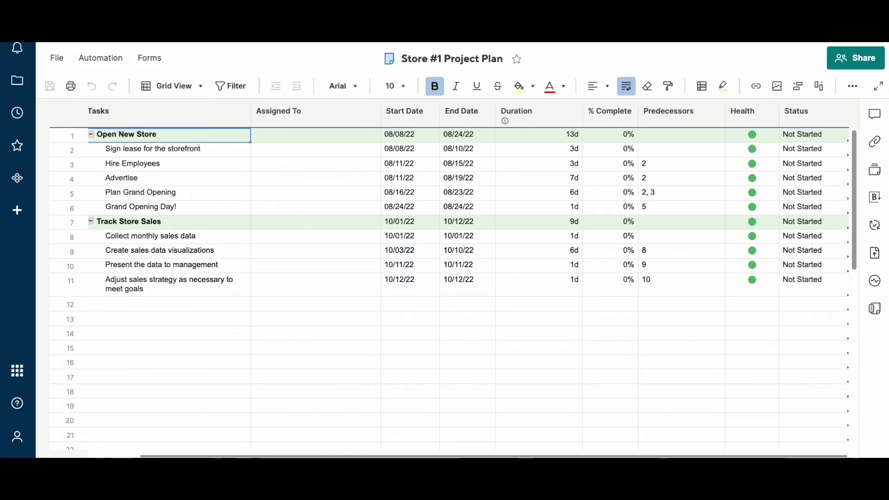
left_click(814, 149)
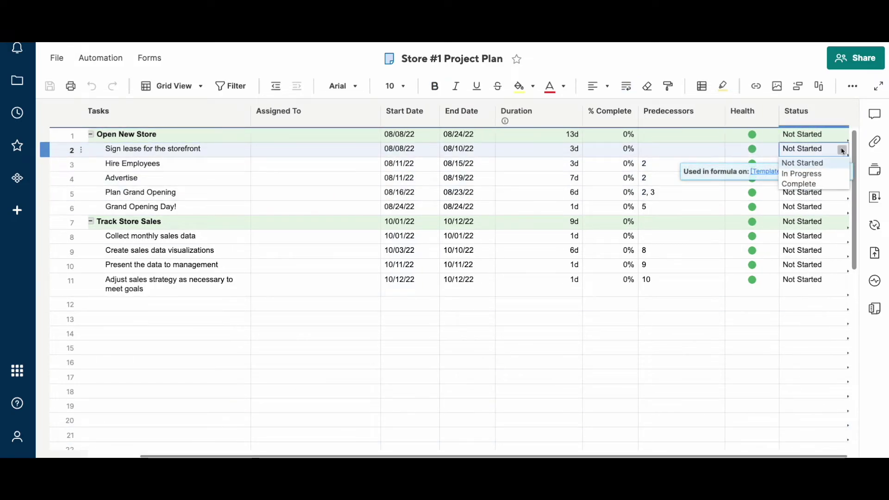
left_click(819, 172)
left_click(818, 179)
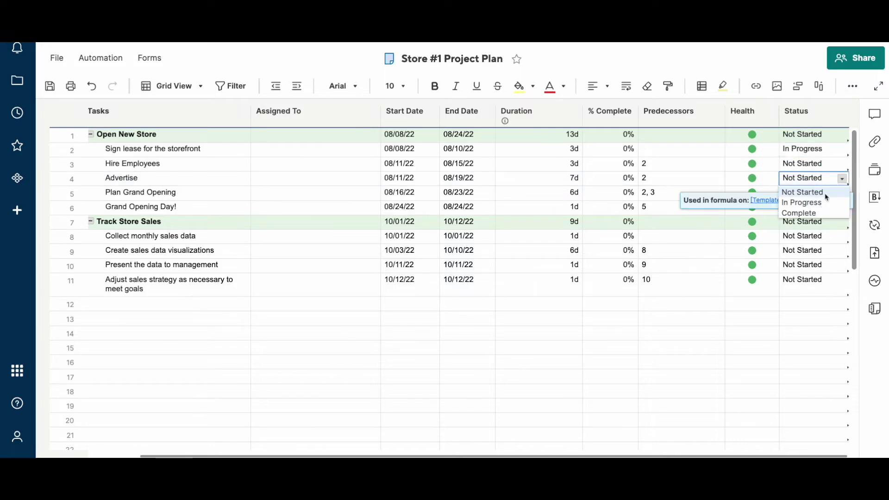
left_click(806, 211)
Set Collect monthly sales data to In Progress and save the sheet
left_click(817, 232)
left_click(816, 232)
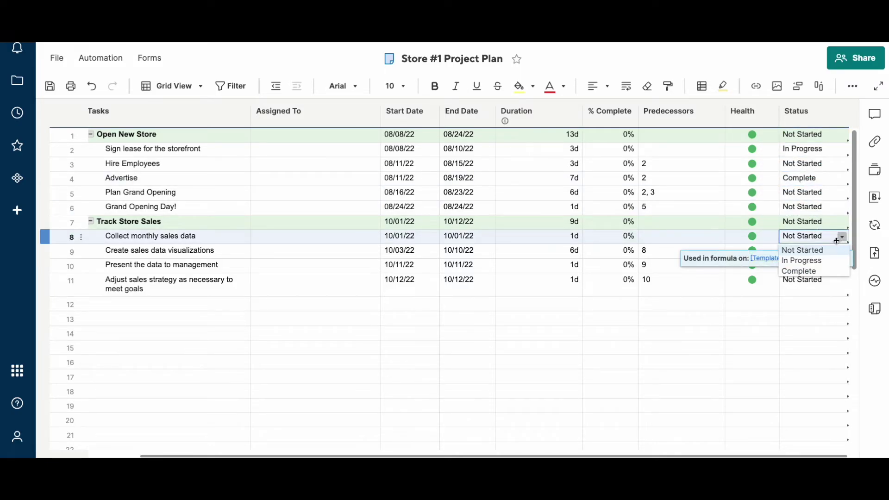
left_click(819, 259)
left_click(49, 86)
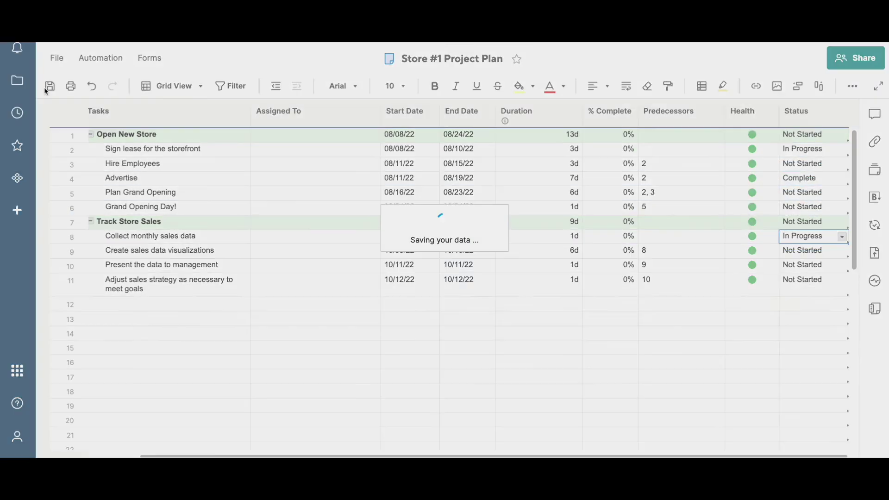
left_click(17, 81)
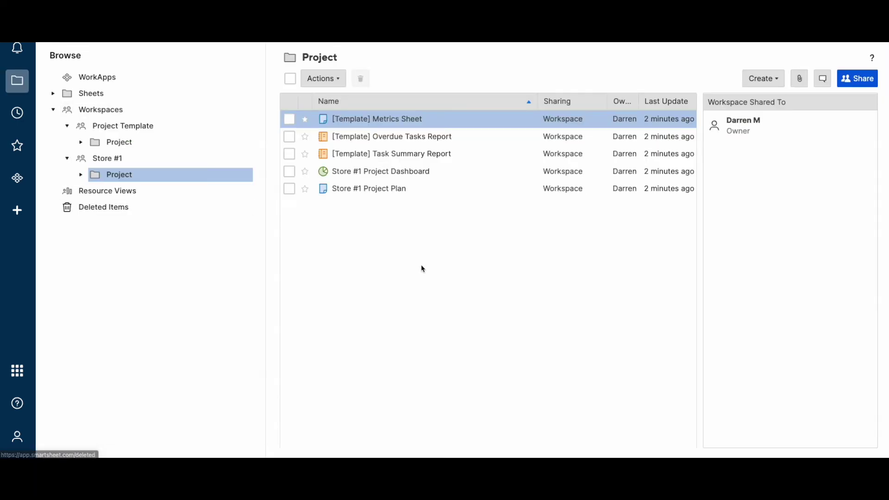
left_click(379, 171)
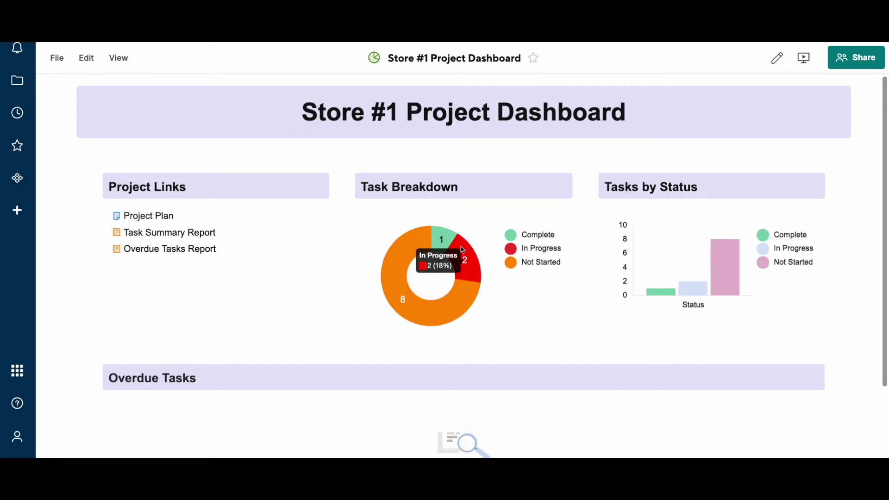
mouse_move(441, 231)
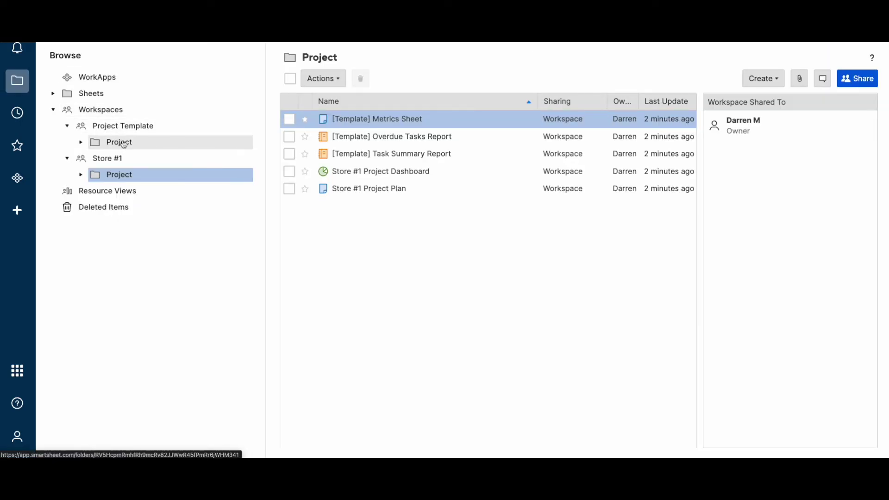
left_click(123, 126)
left_click(119, 143)
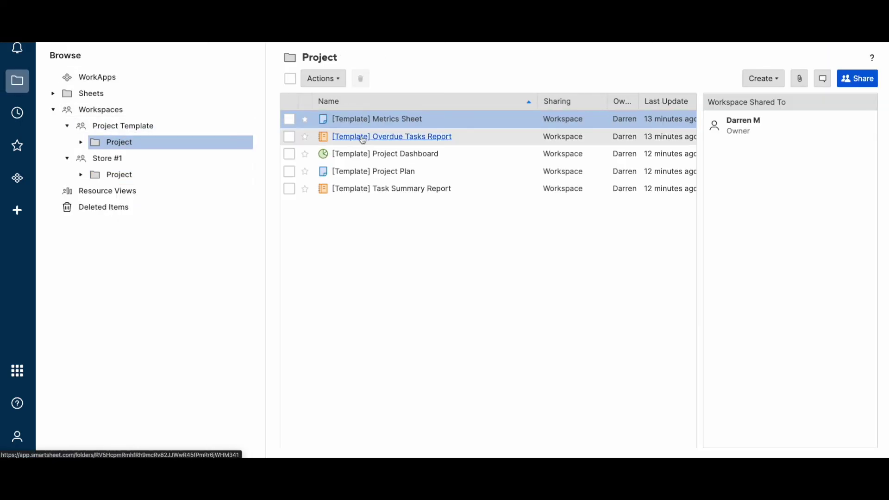
left_click(387, 160)
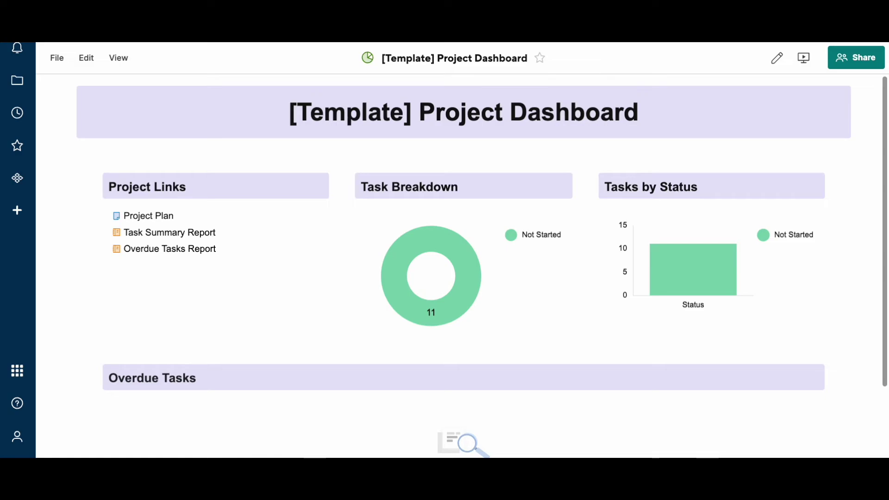
left_click(17, 81)
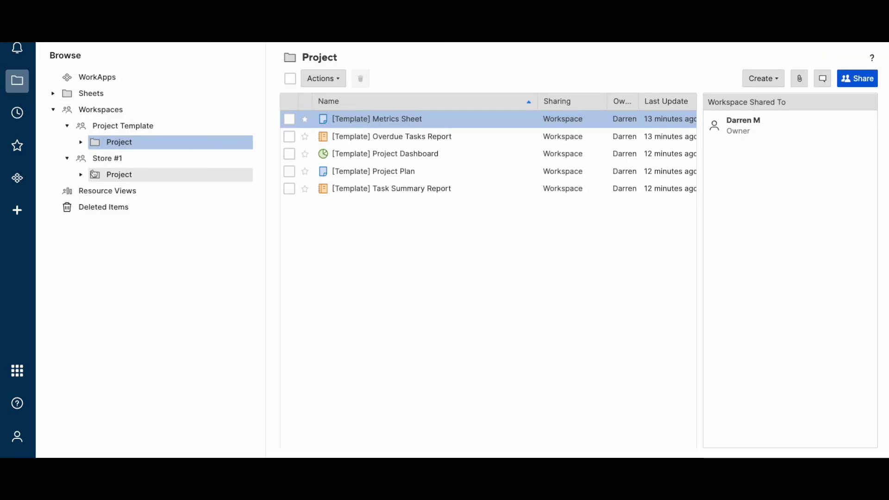
left_click(120, 174)
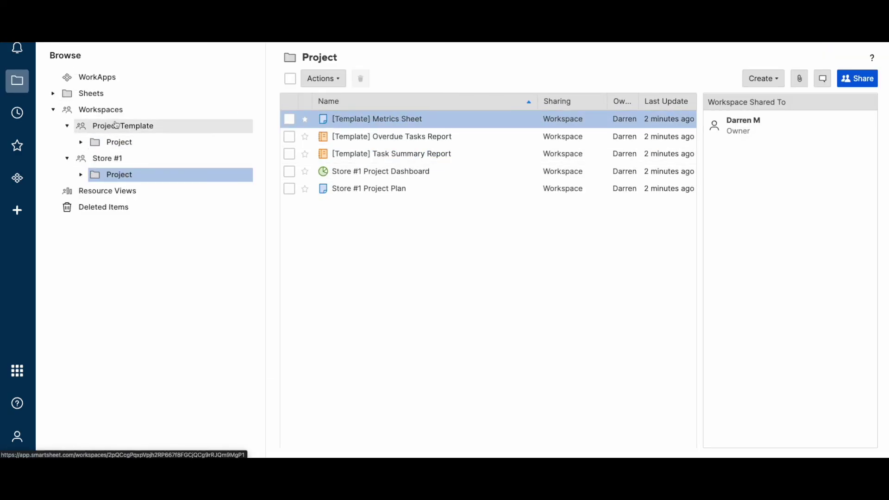